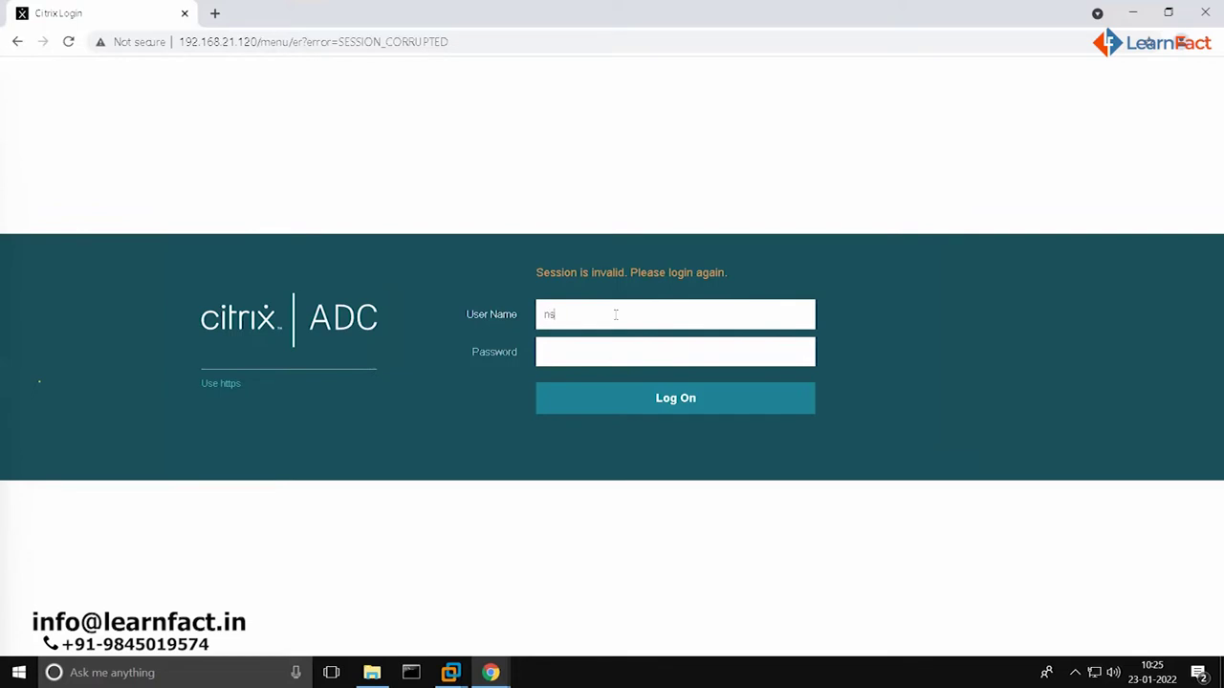
Log back in to the Citrix ADC GUI with the root user name and password.
text(root)
key(Return)
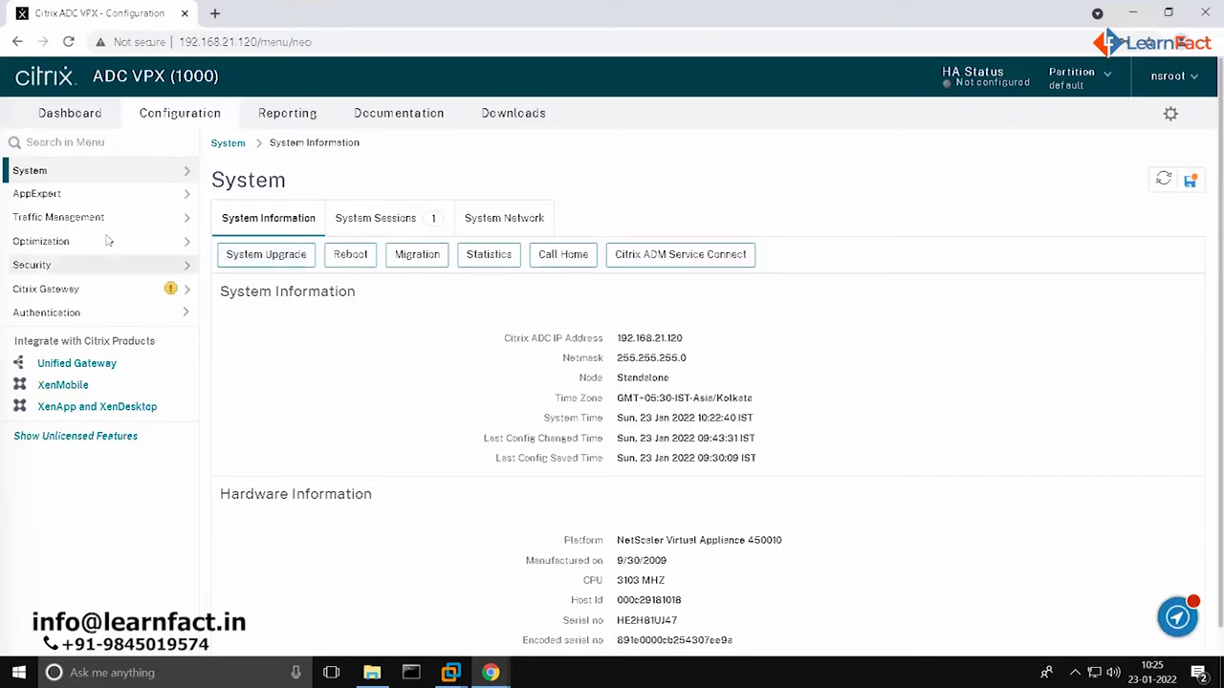
Refresh the Citrix ADC System Information page showing IP, netmask and hardware details.
click(1161, 184)
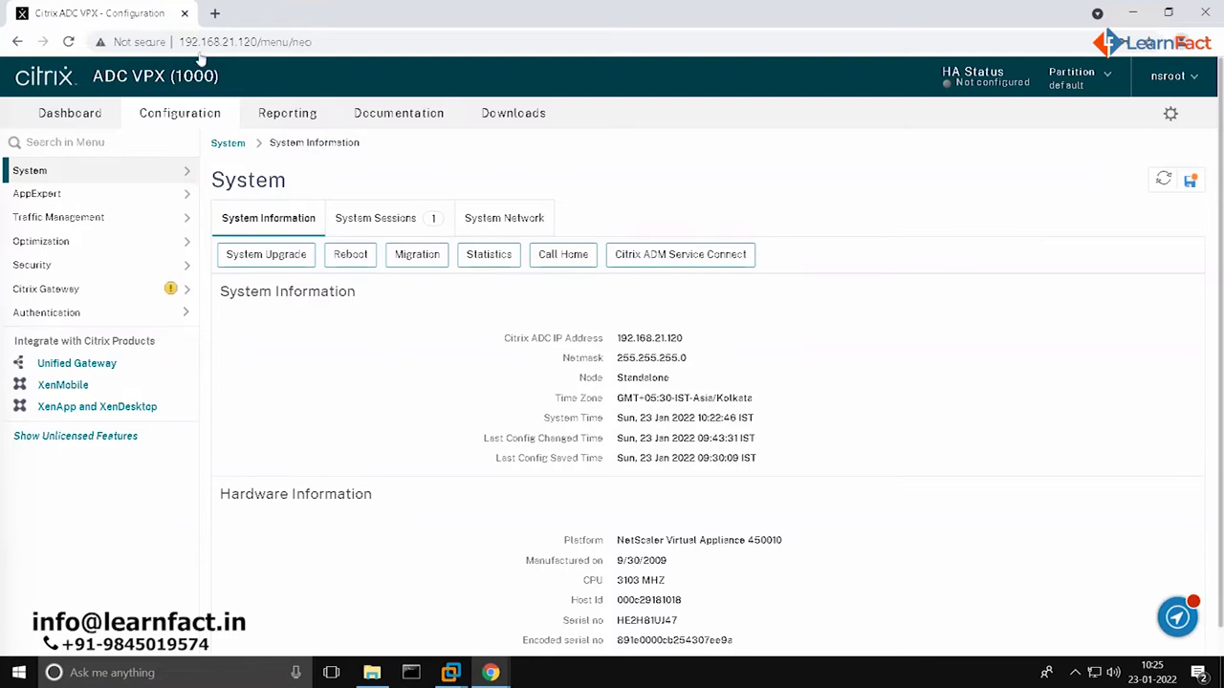
Search 'face' in a new tab and open the facebook.com website.
click(215, 13)
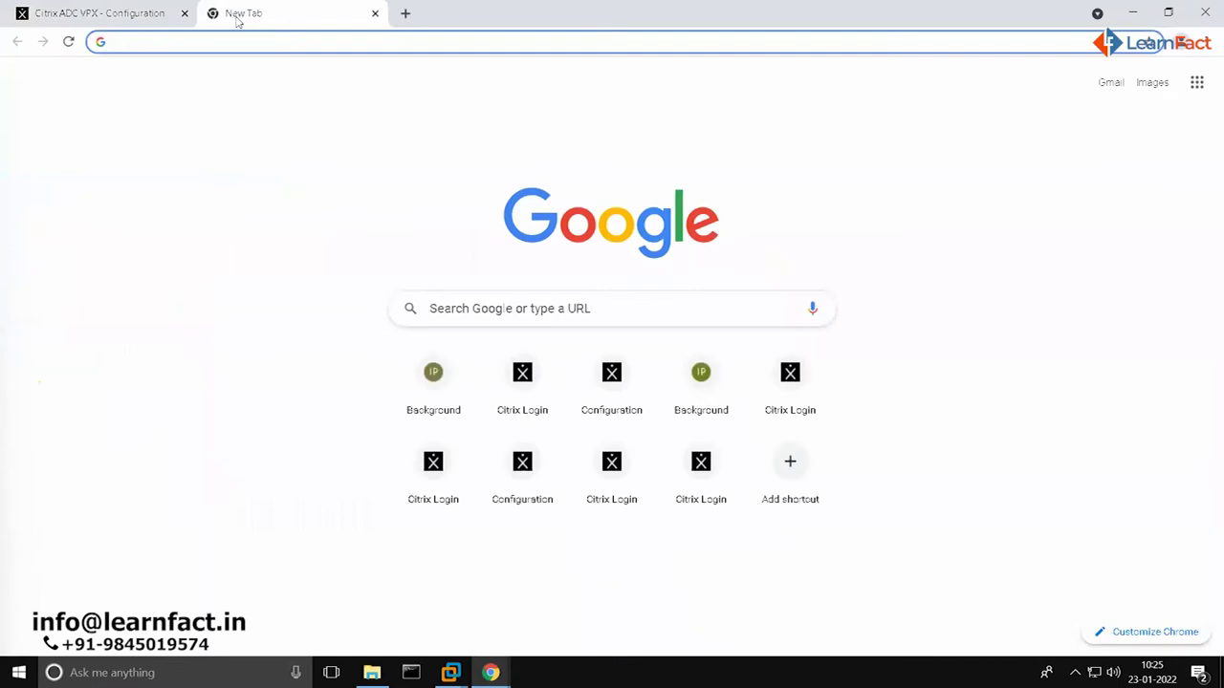
text(face)
key(Return)
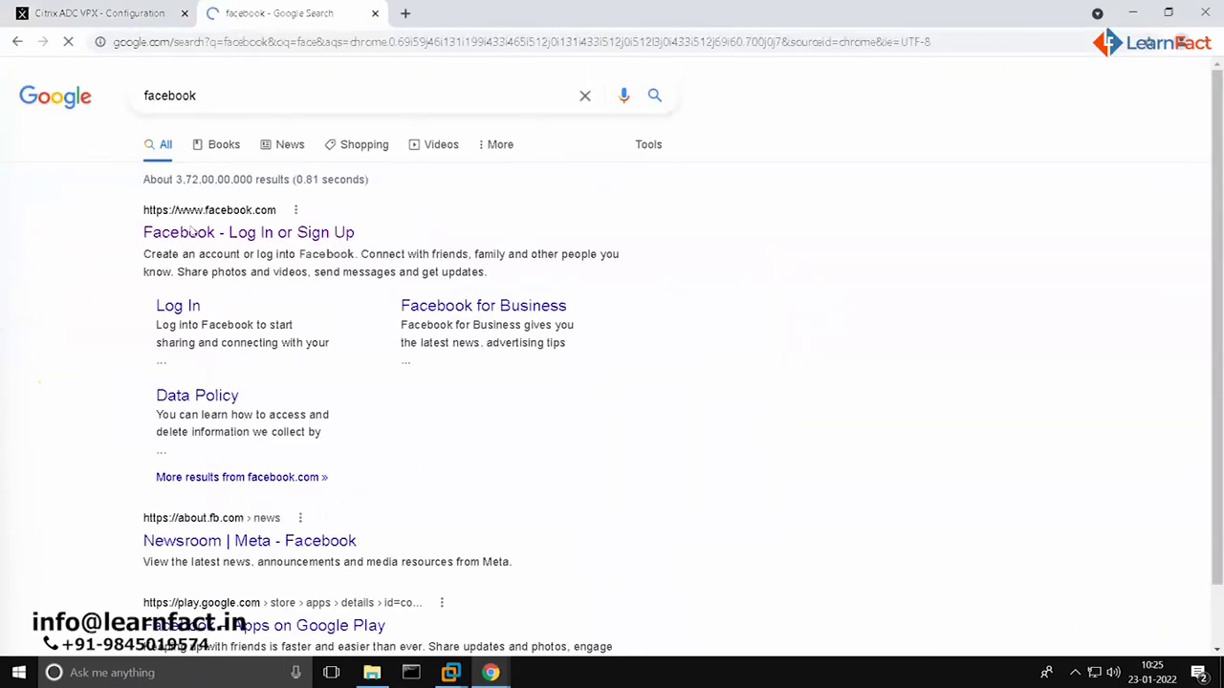
click(208, 206)
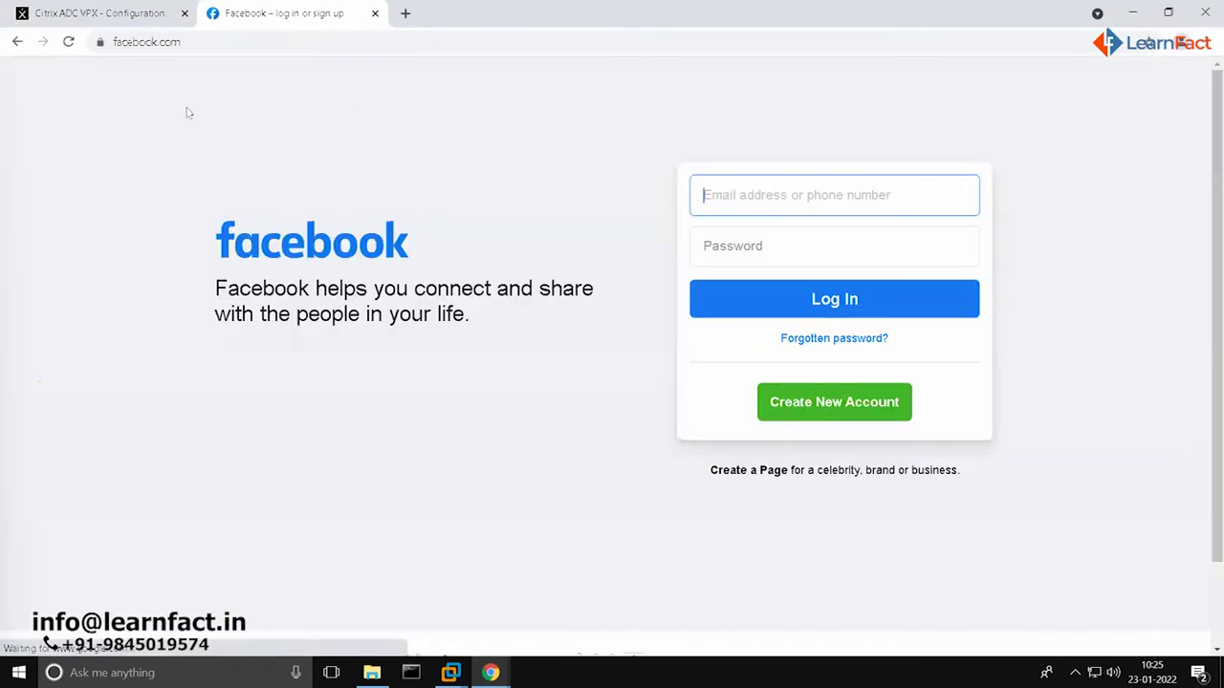
Inspect facebook.com's certificate, issued to *.facebook.com by DigiCert SHA2 High Assurance Server CA.
click(99, 42)
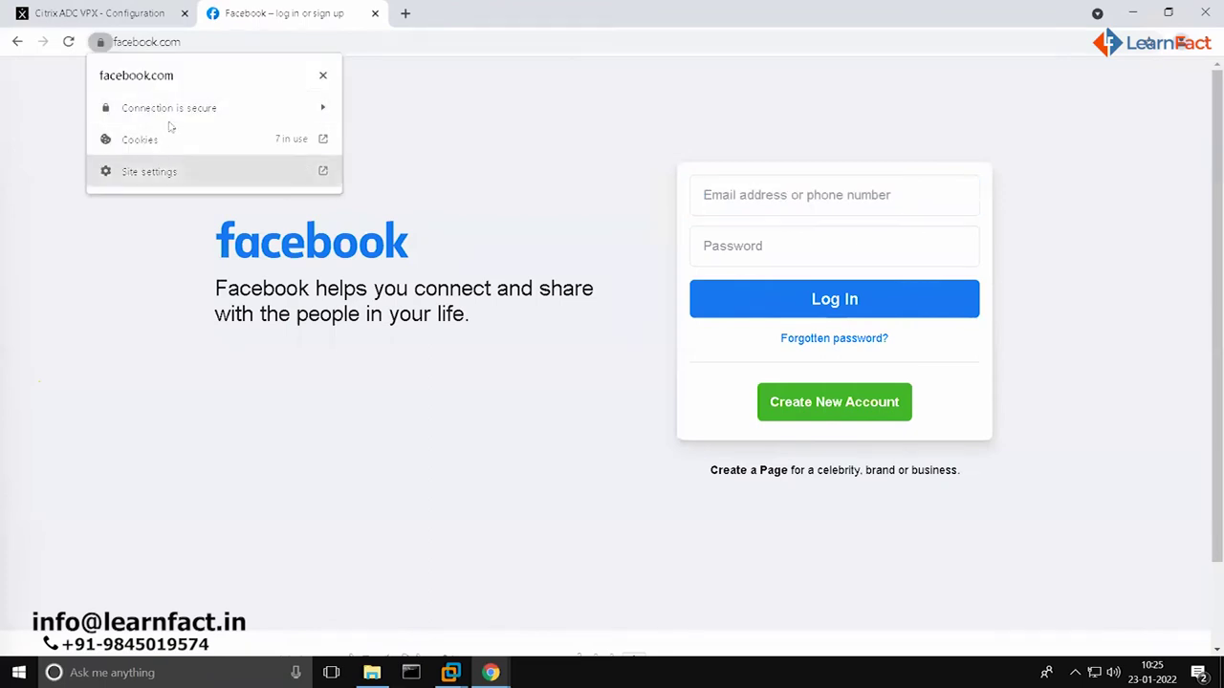
click(251, 113)
click(205, 202)
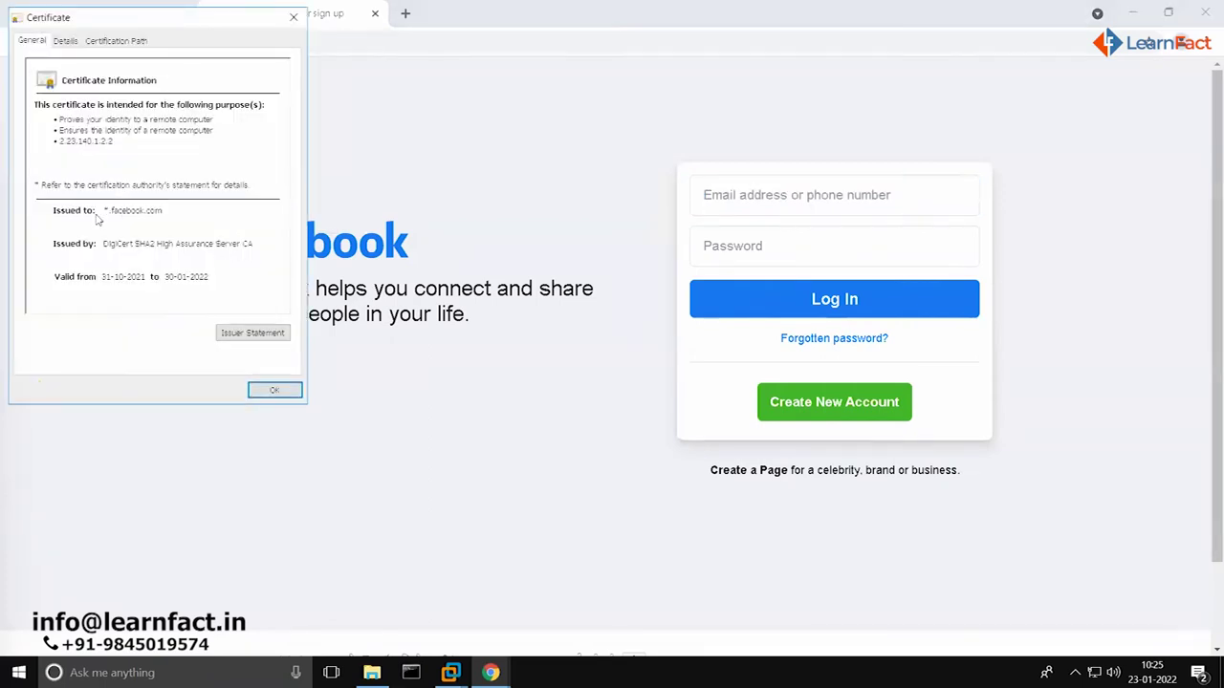
click(163, 217)
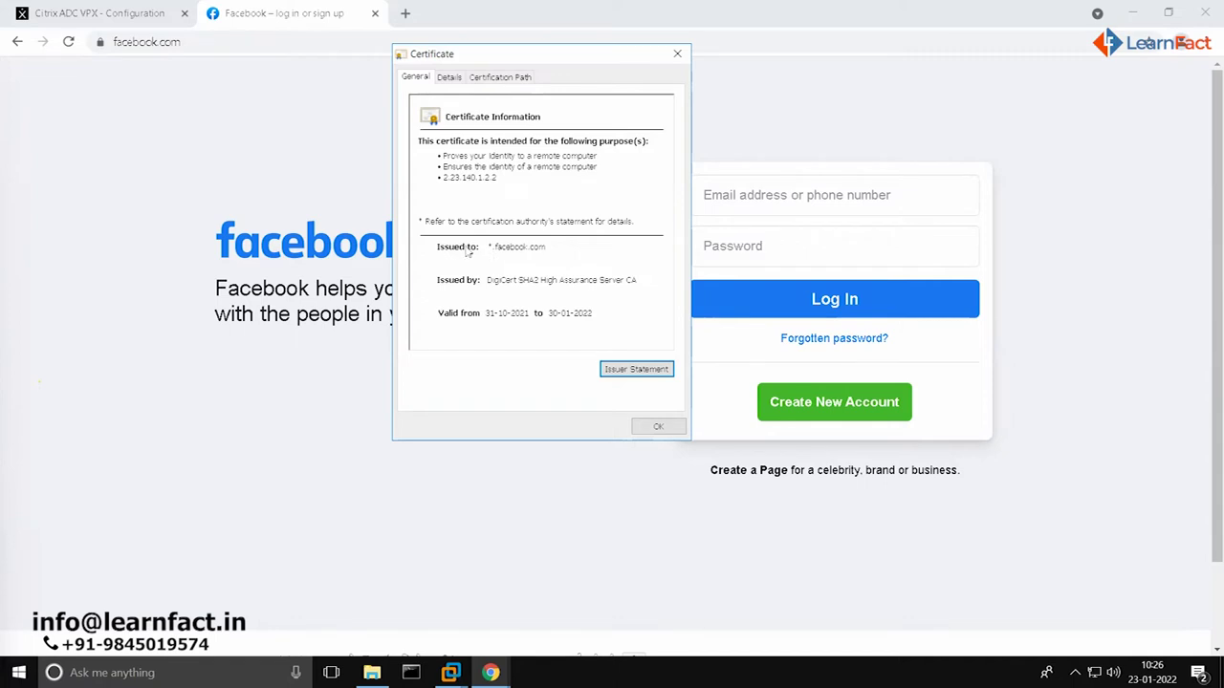
click(677, 53)
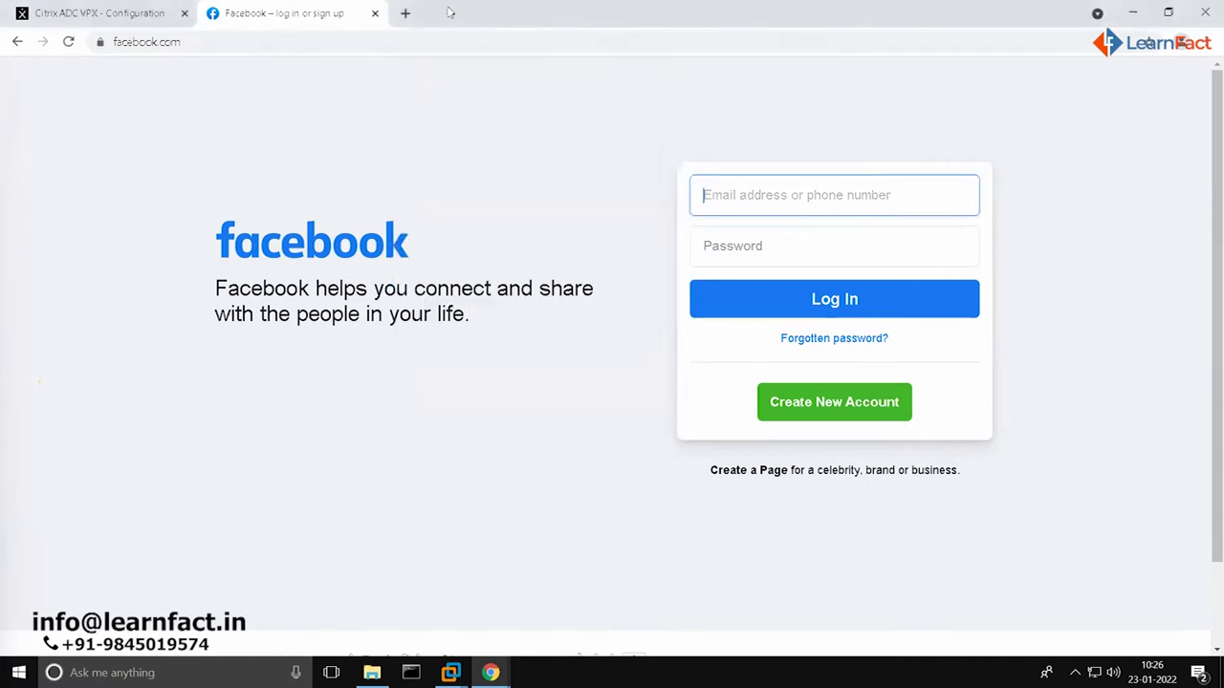
click(406, 13)
text(www.)
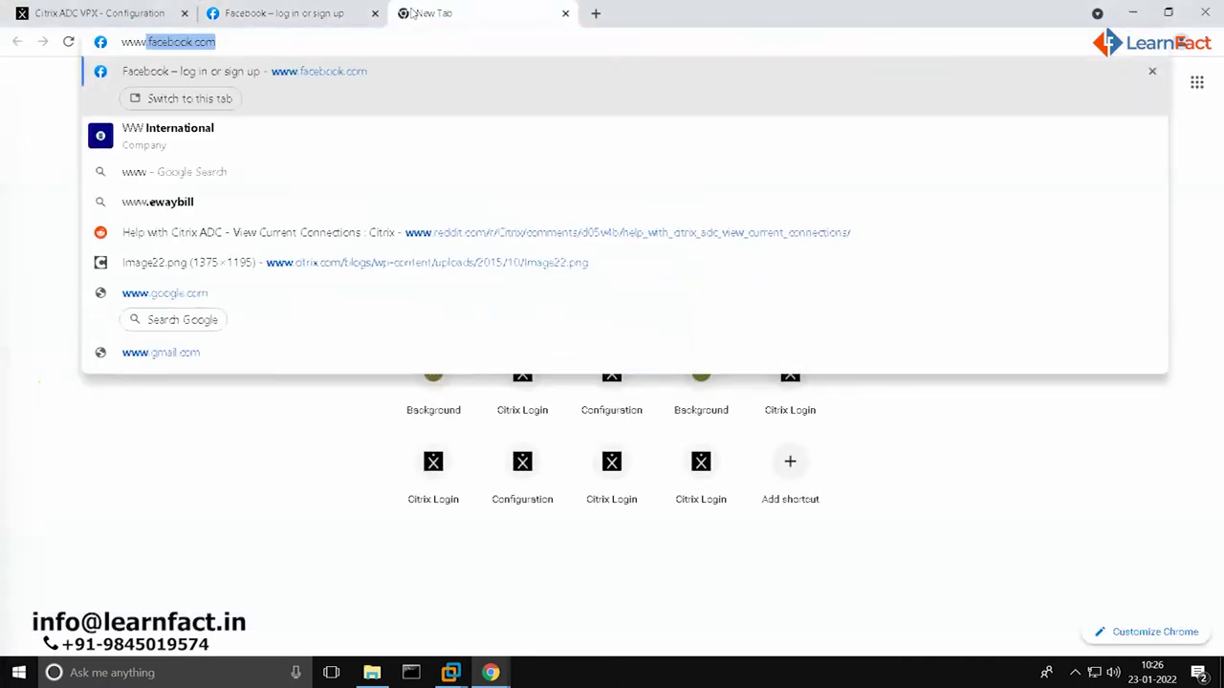
text(google)
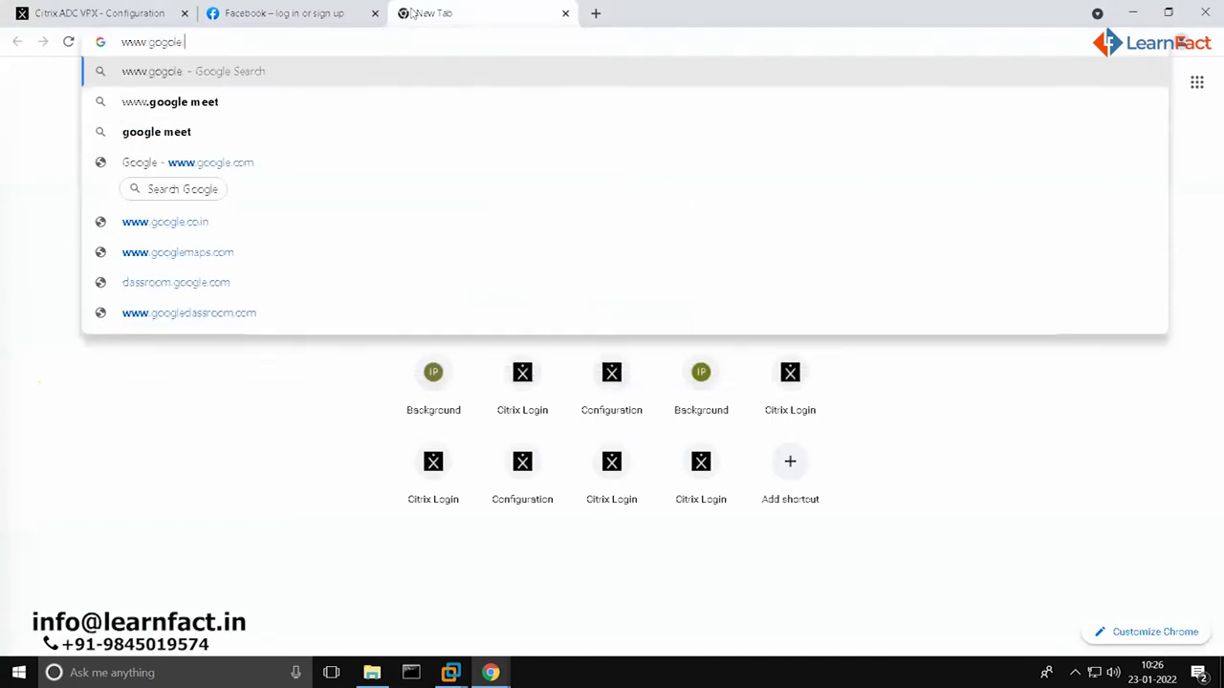
key(BackSpace)
key(BackSpace)
key(BackSpace)
key(BackSpace)
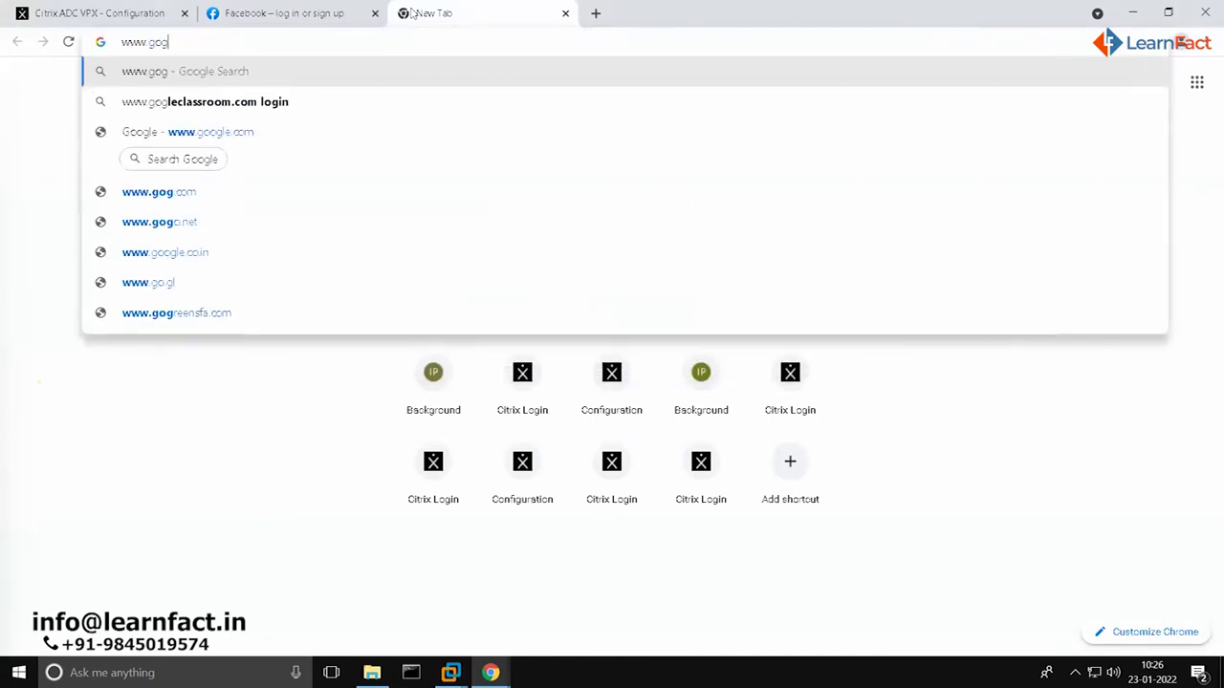
text(ogle.com)
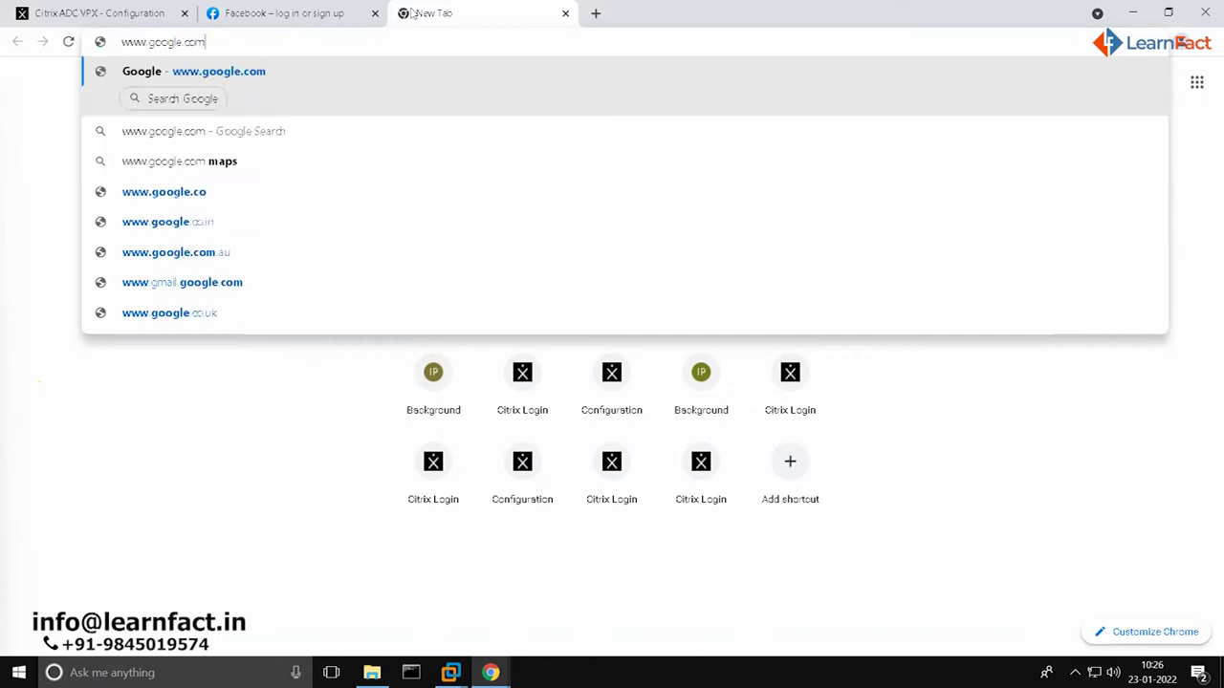
key(Return)
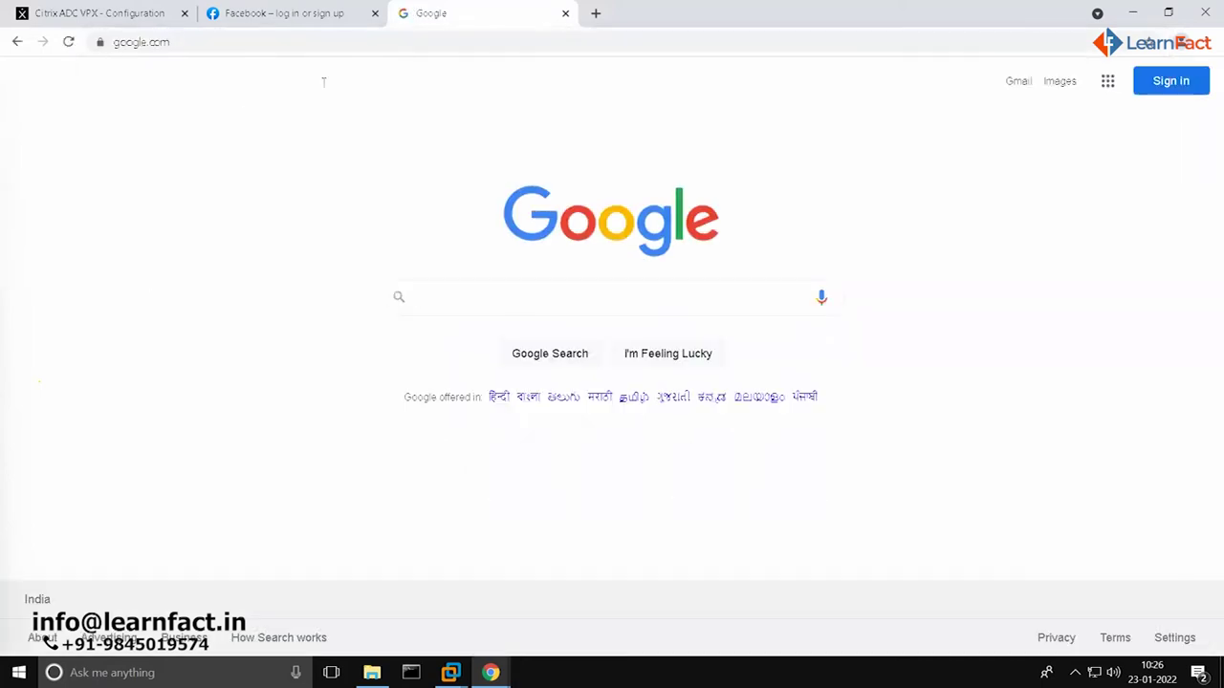
View google.com's SSL certificate centred on screen, then close it and start another tab.
click(99, 43)
click(204, 113)
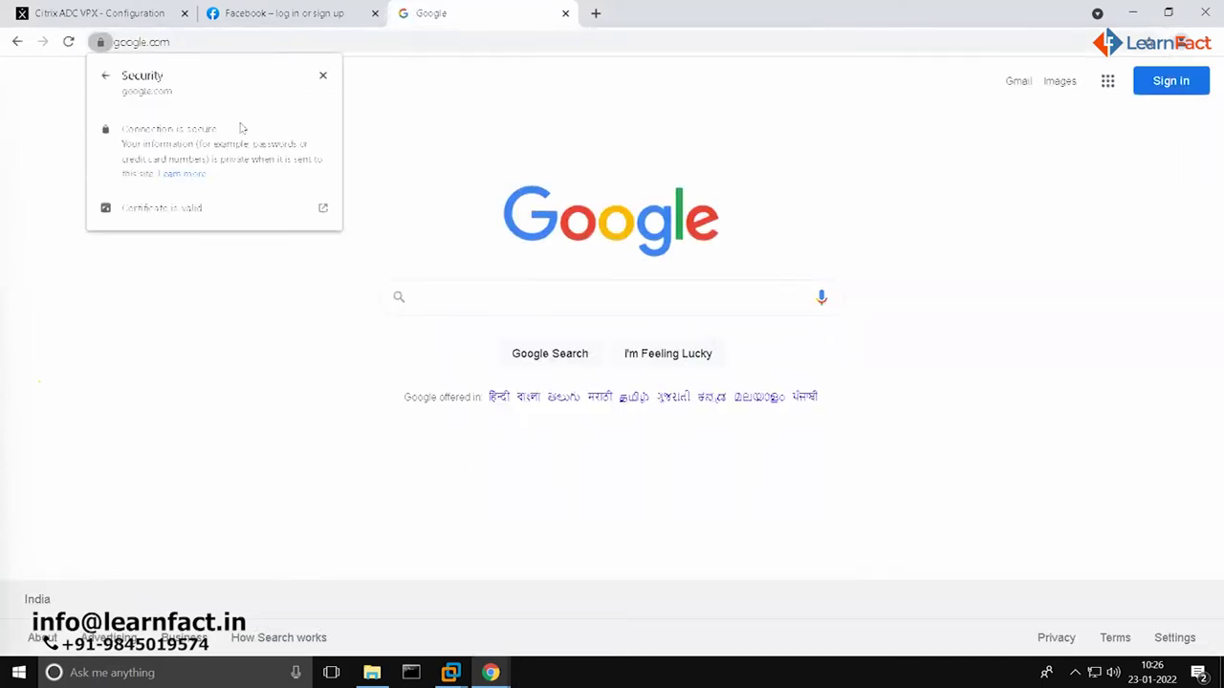
click(228, 223)
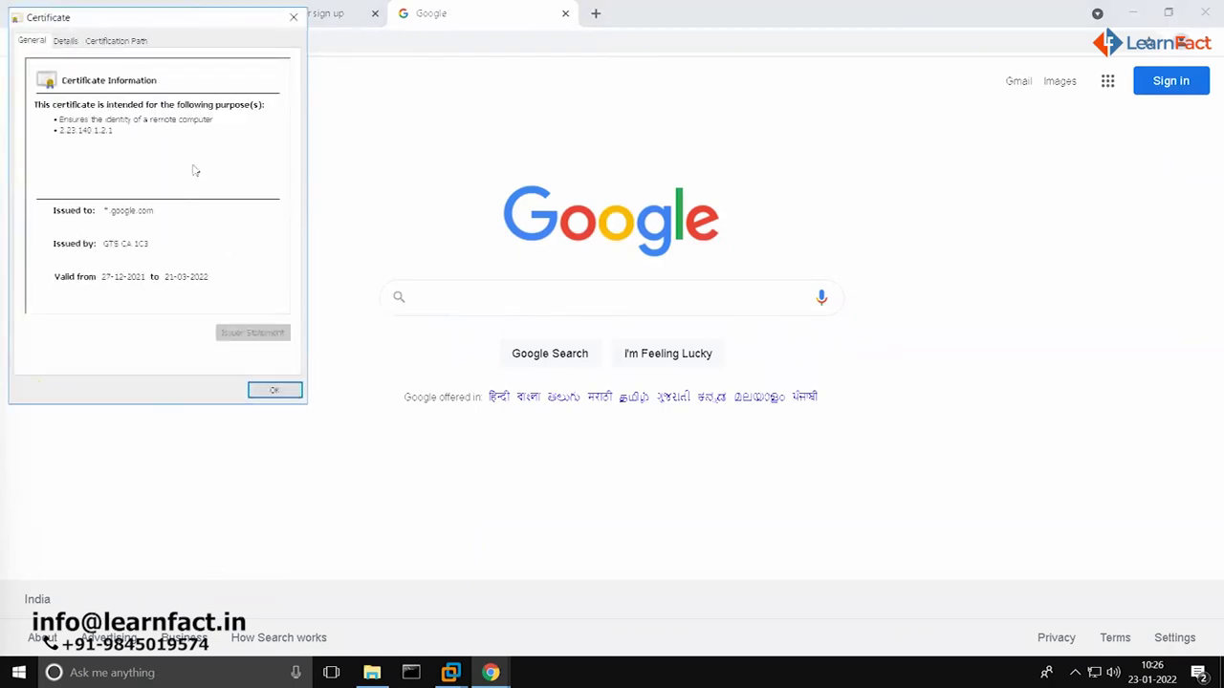
drag(168, 23, 506, 69)
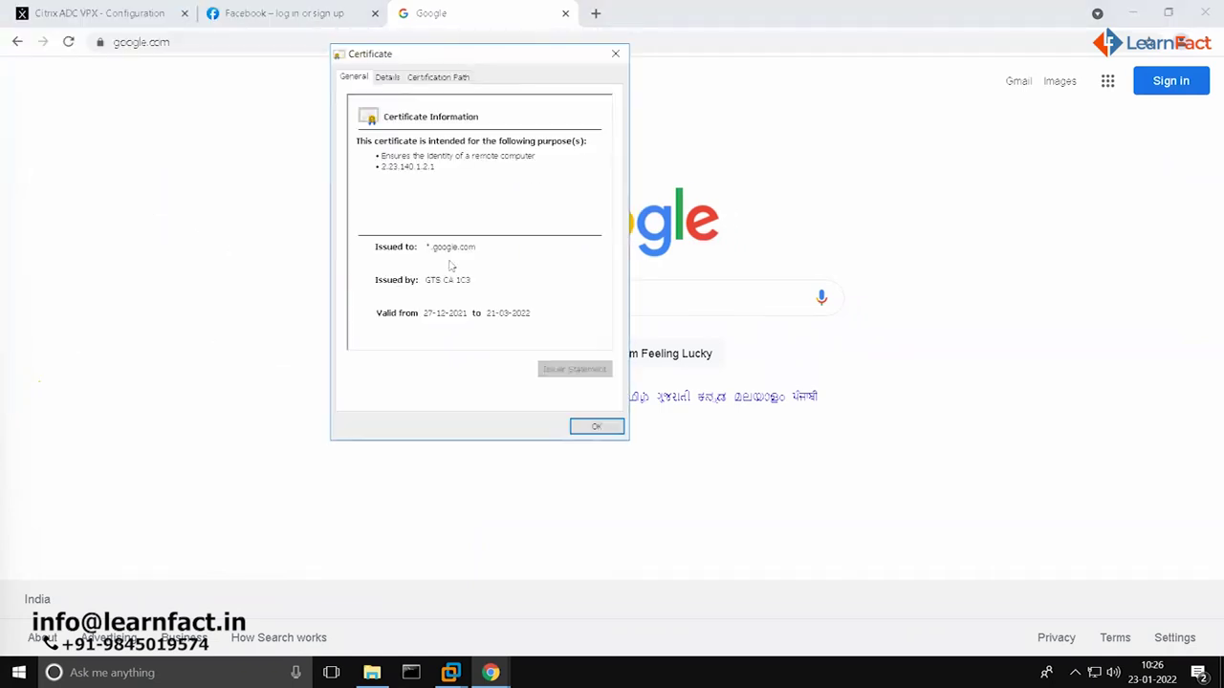
click(613, 55)
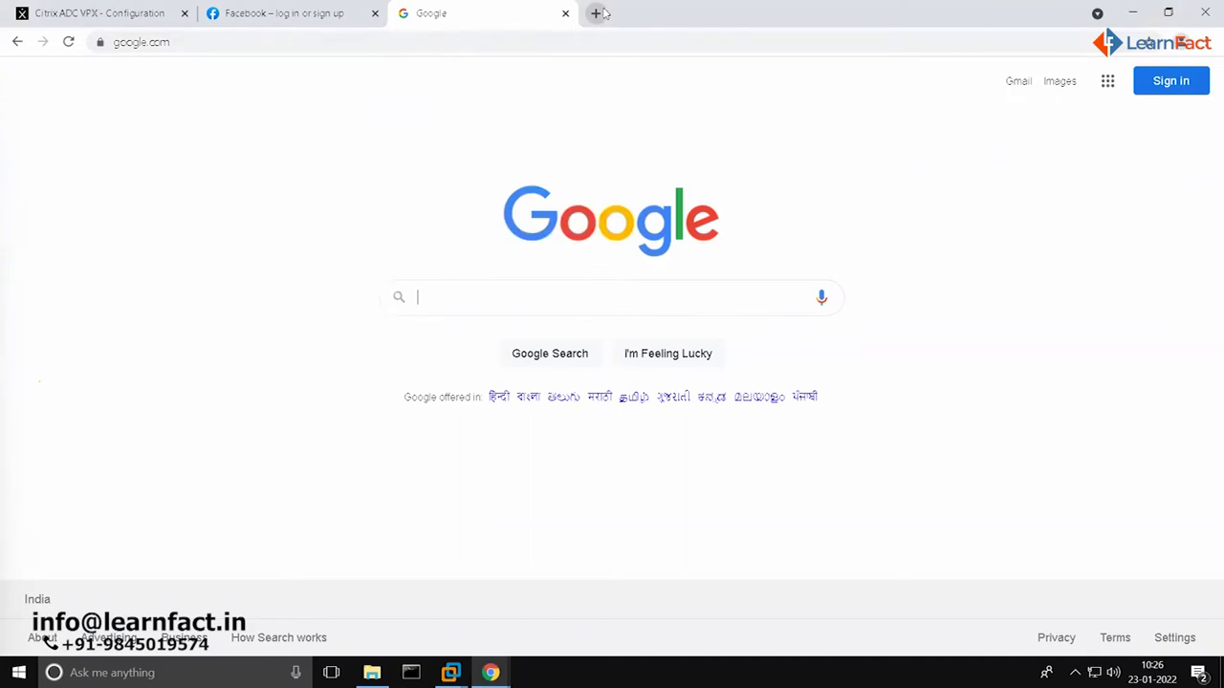
click(595, 13)
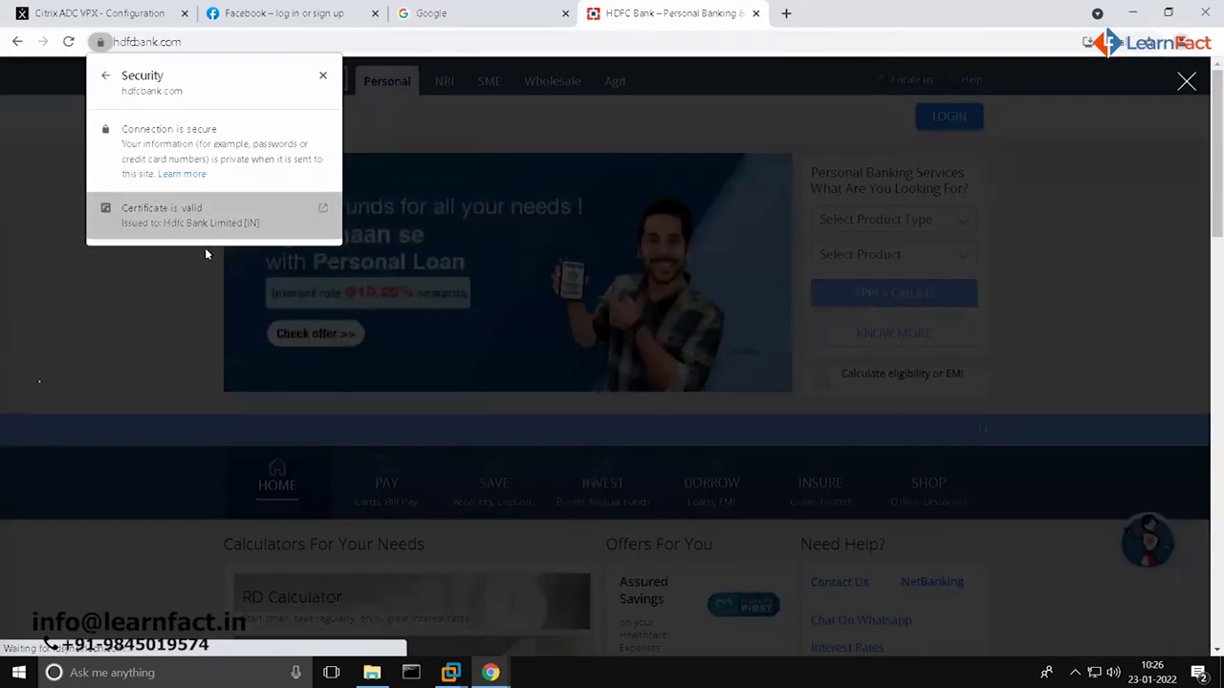
Show hdfcbank.com's certificate, issued by DigiCert SHA2 Extended Validation Server CA, centred on screen.
click(201, 225)
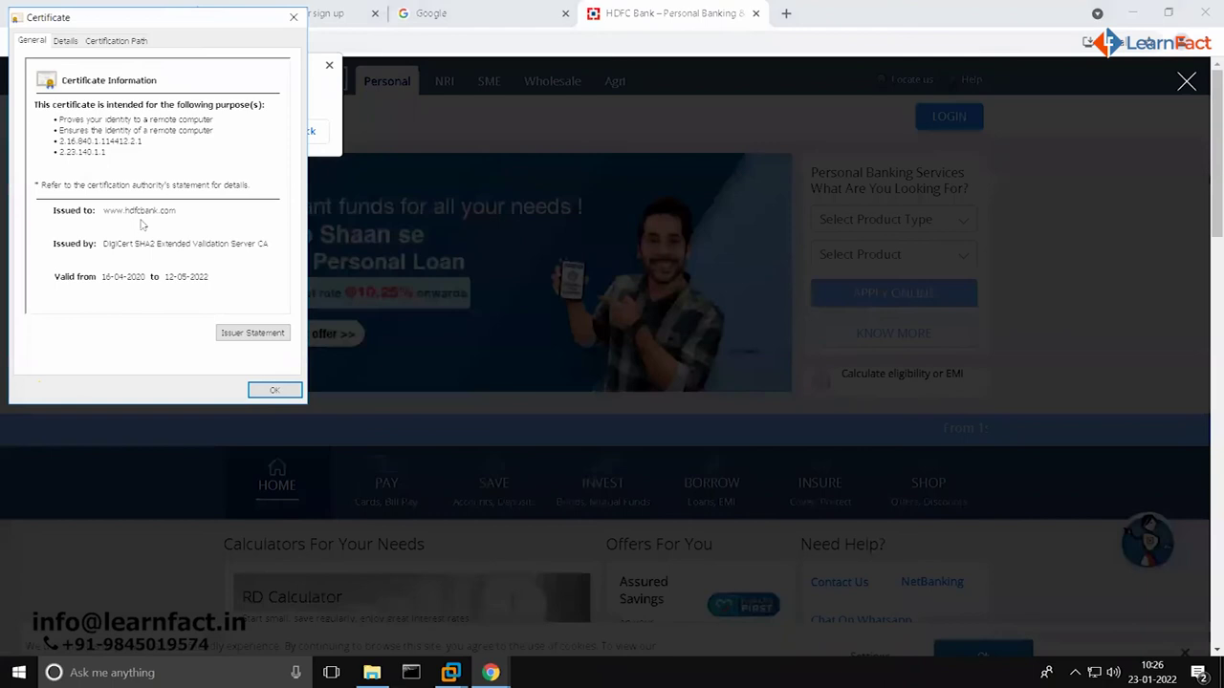
drag(164, 19, 452, 49)
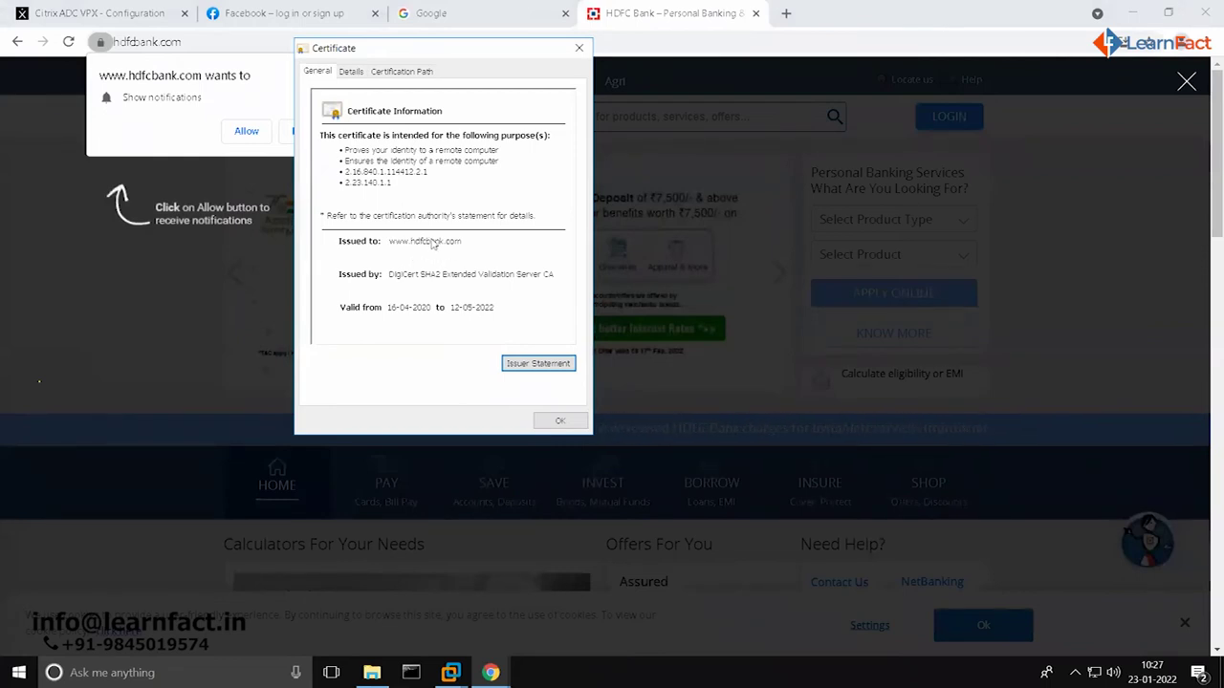
In the certificate Details, review the Issuer, signature hash algorithm, expiry date and Subject.
click(355, 71)
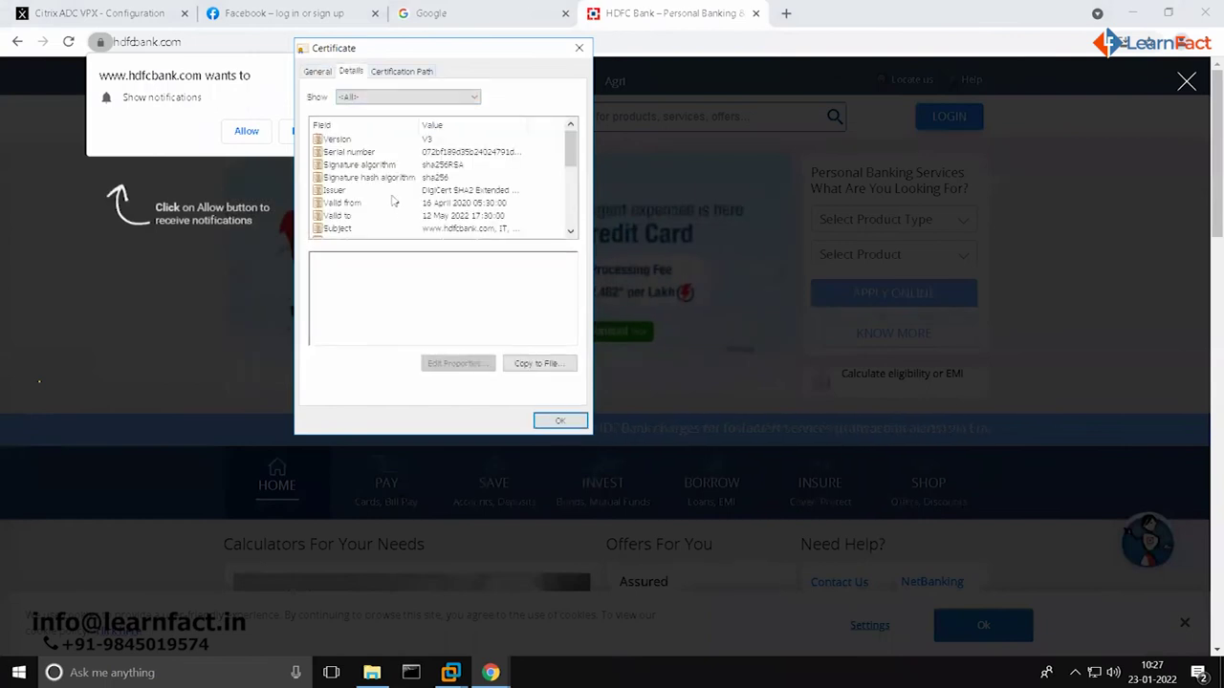
scroll(402, 218, down, 1)
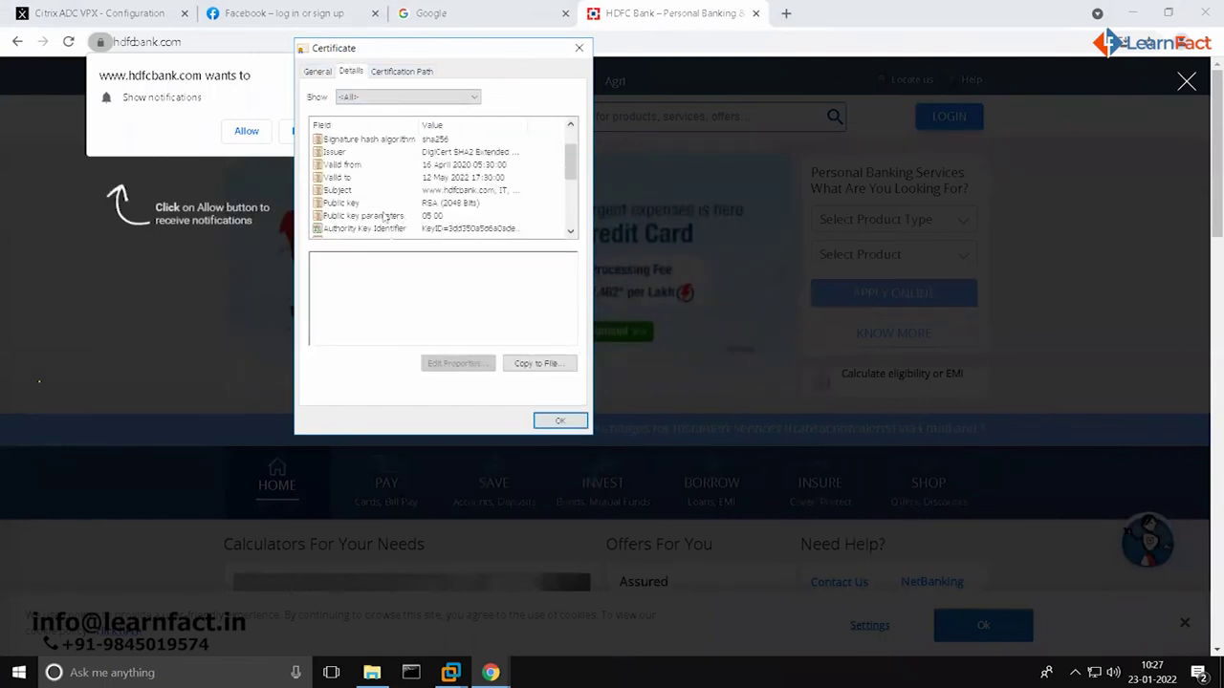
click(362, 153)
scroll(383, 172, up, 1)
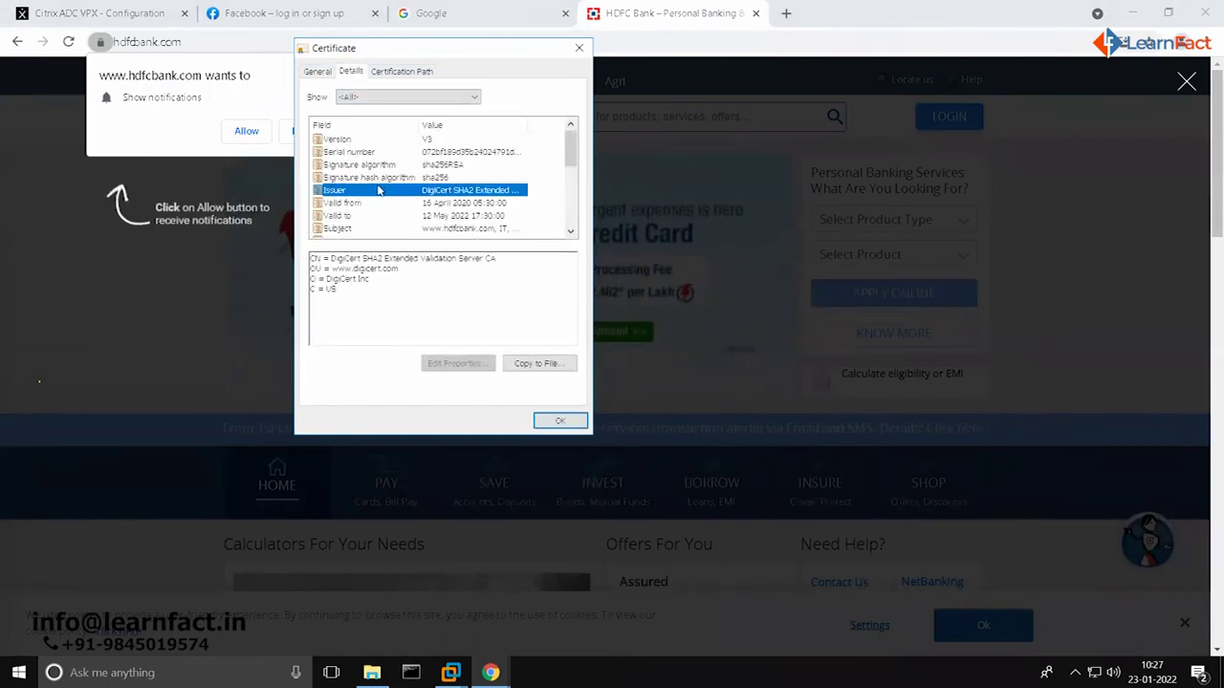
click(378, 178)
click(383, 216)
click(383, 229)
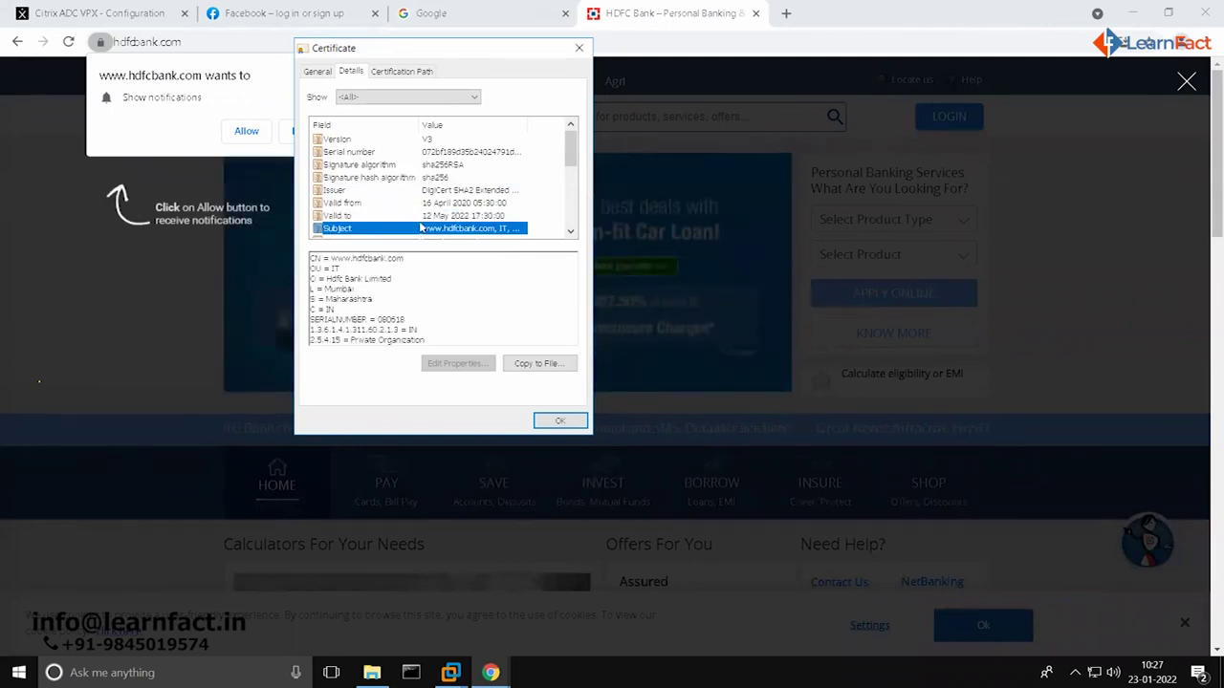
scroll(420, 205, down, 2)
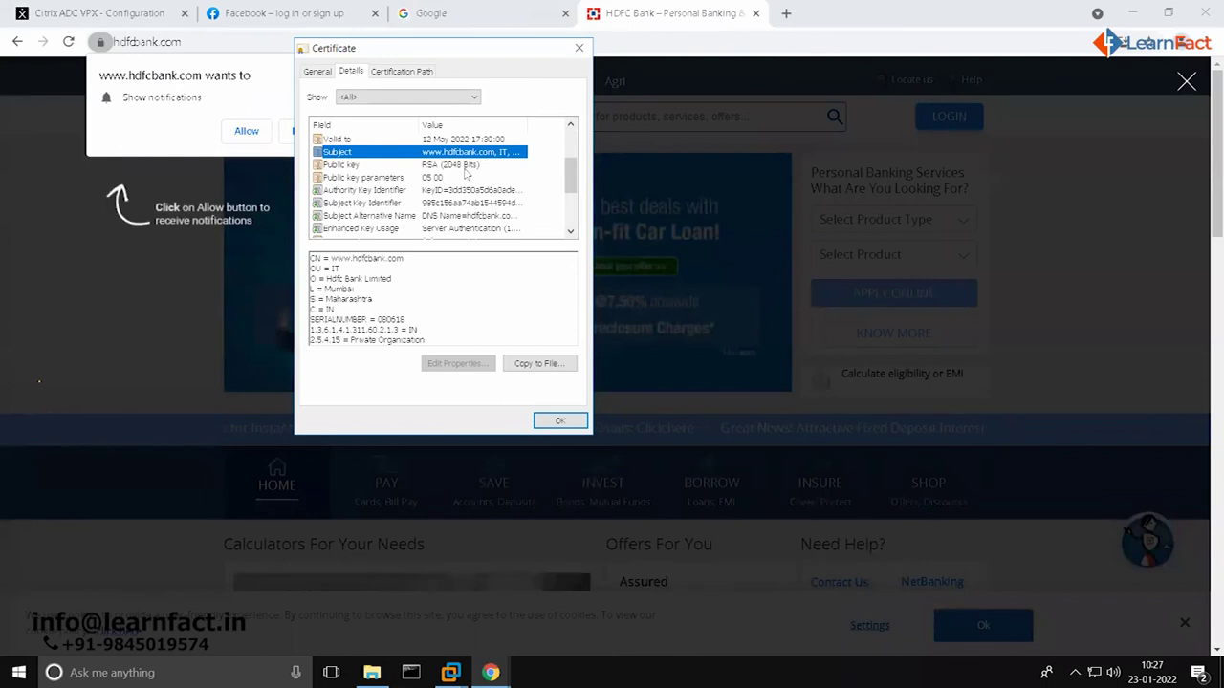
scroll(430, 196, down, 2)
scroll(411, 206, up, 1)
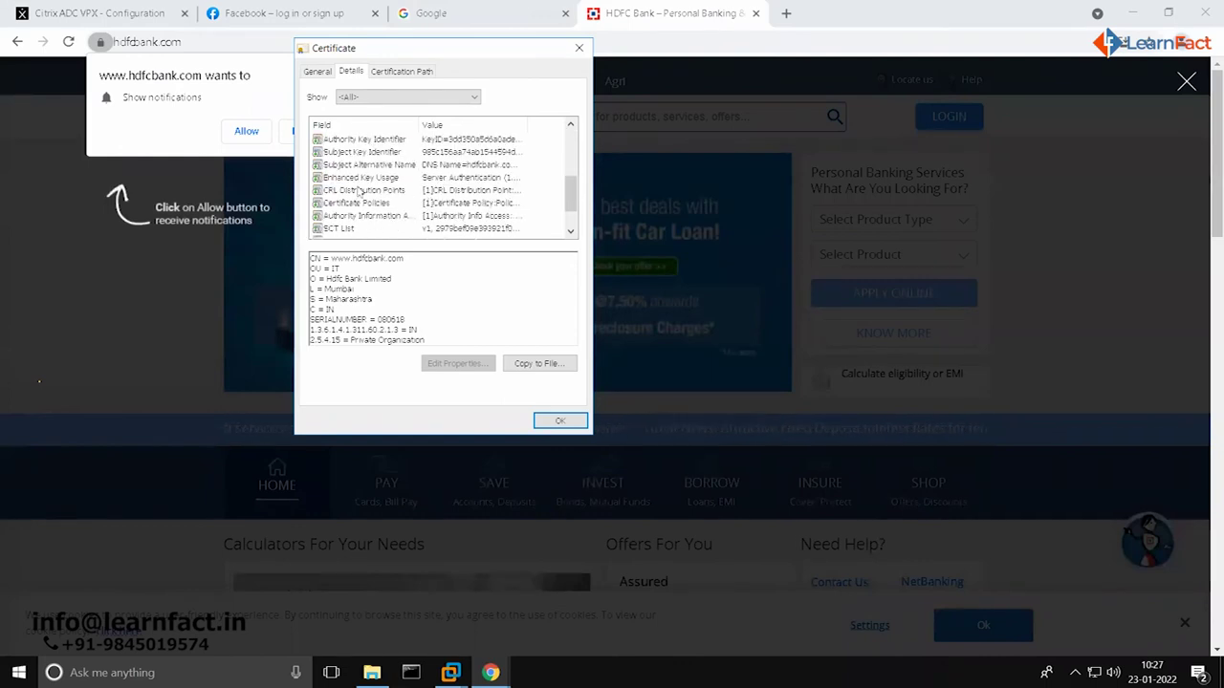
click(409, 166)
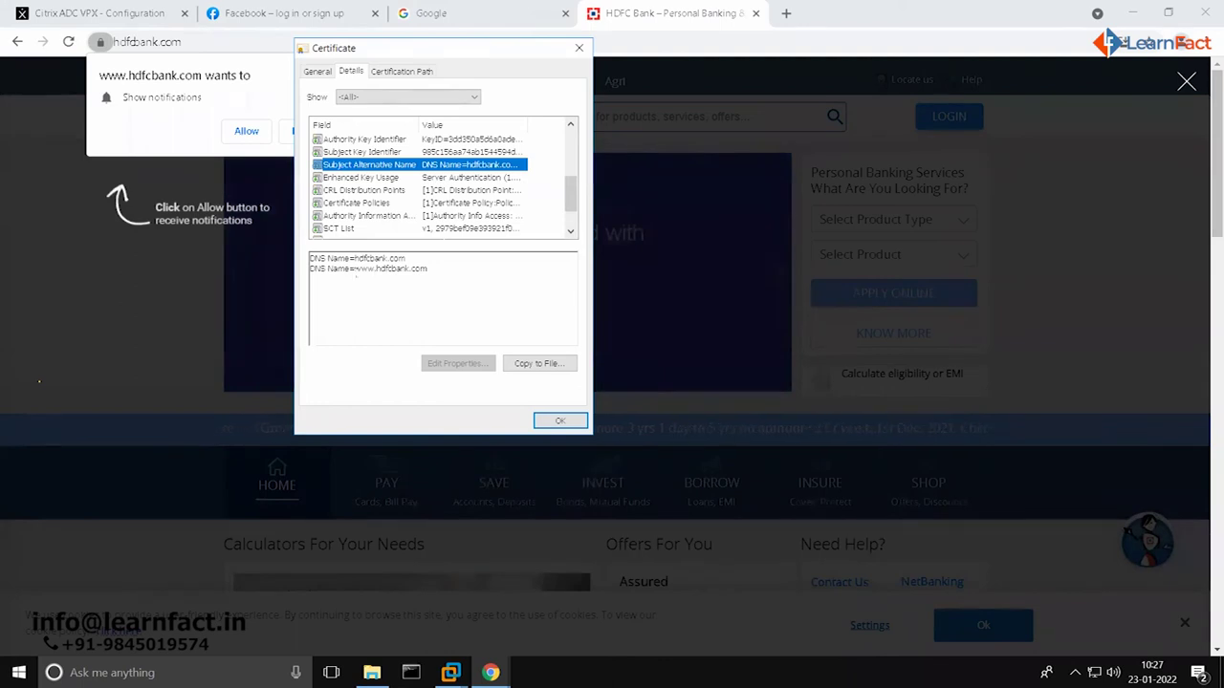
drag(355, 260, 428, 269)
click(395, 283)
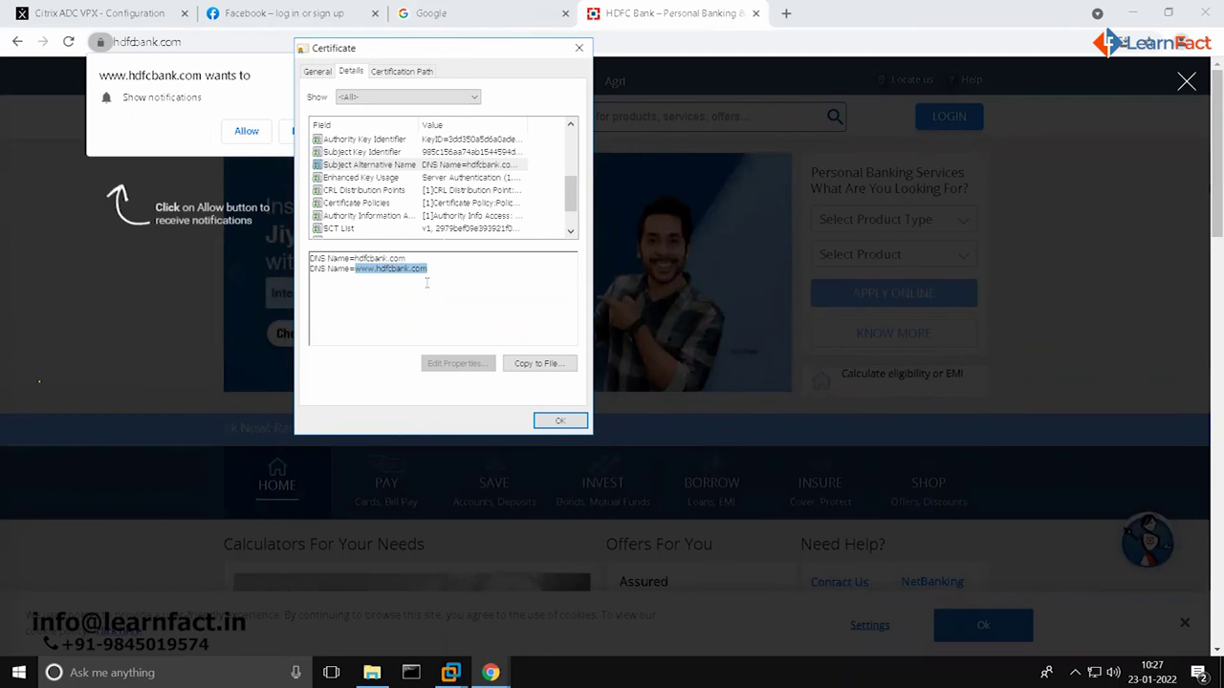
Close the certificate and hdfcbank.com tab, returning to the Citrix ADC VPX console.
click(578, 48)
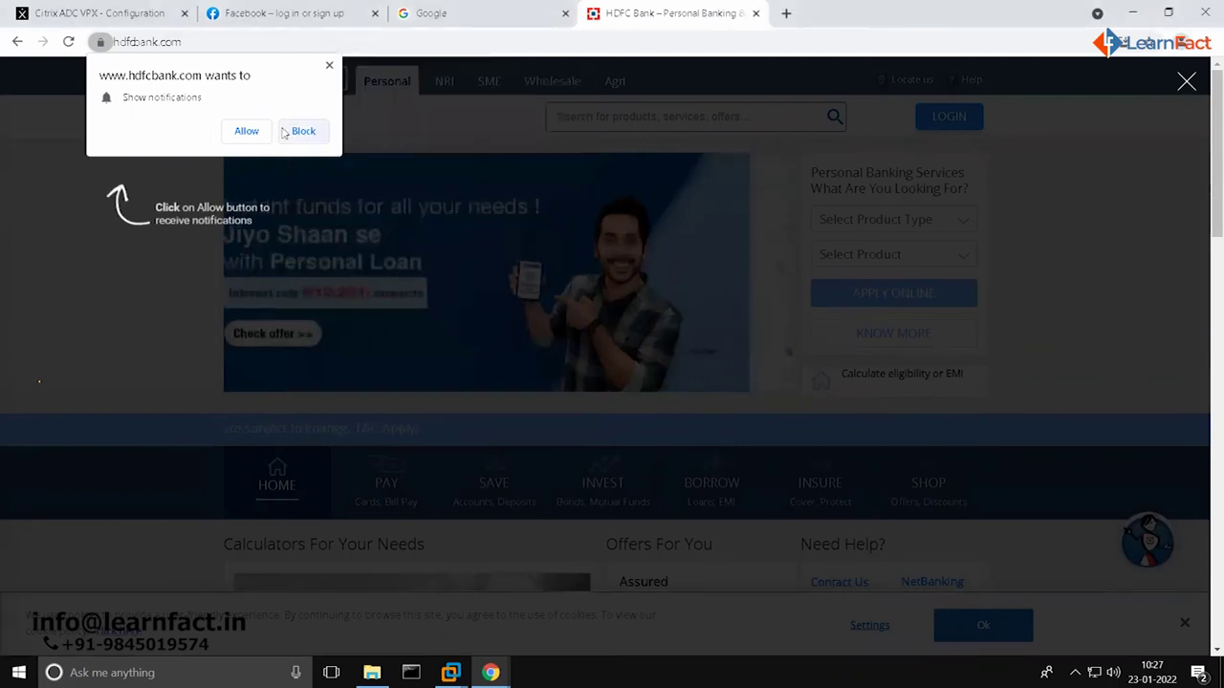
click(329, 68)
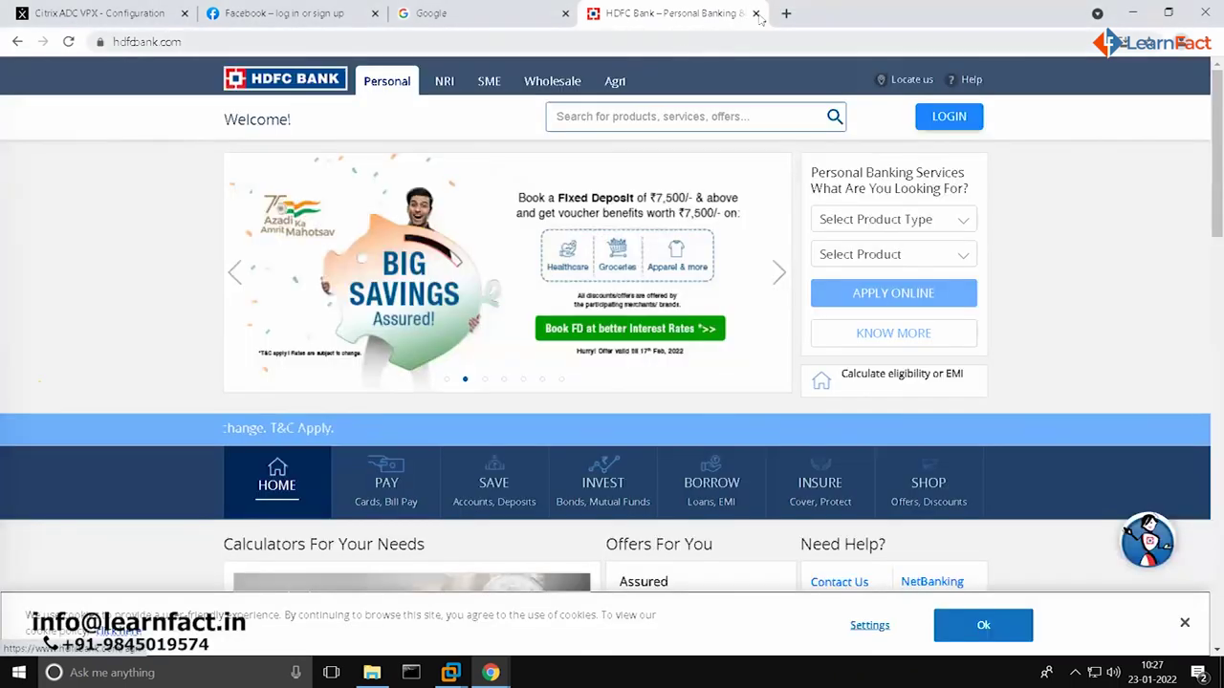
key(ctrl+w)
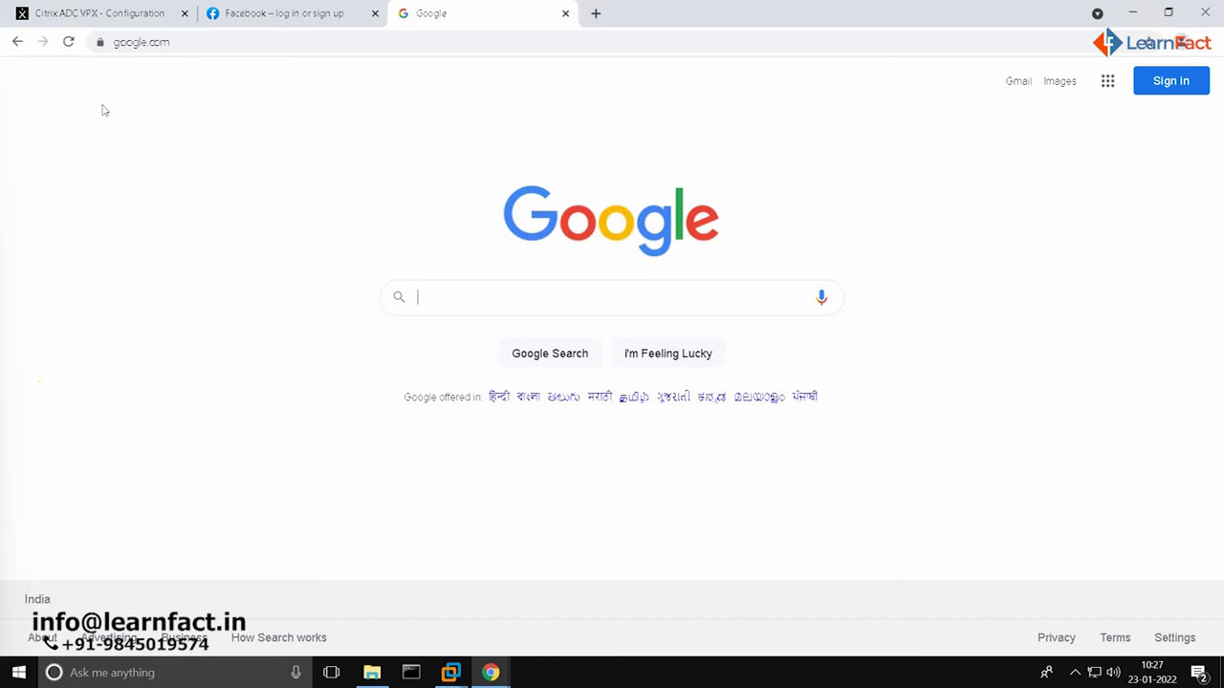
mouse_move(4, 6)
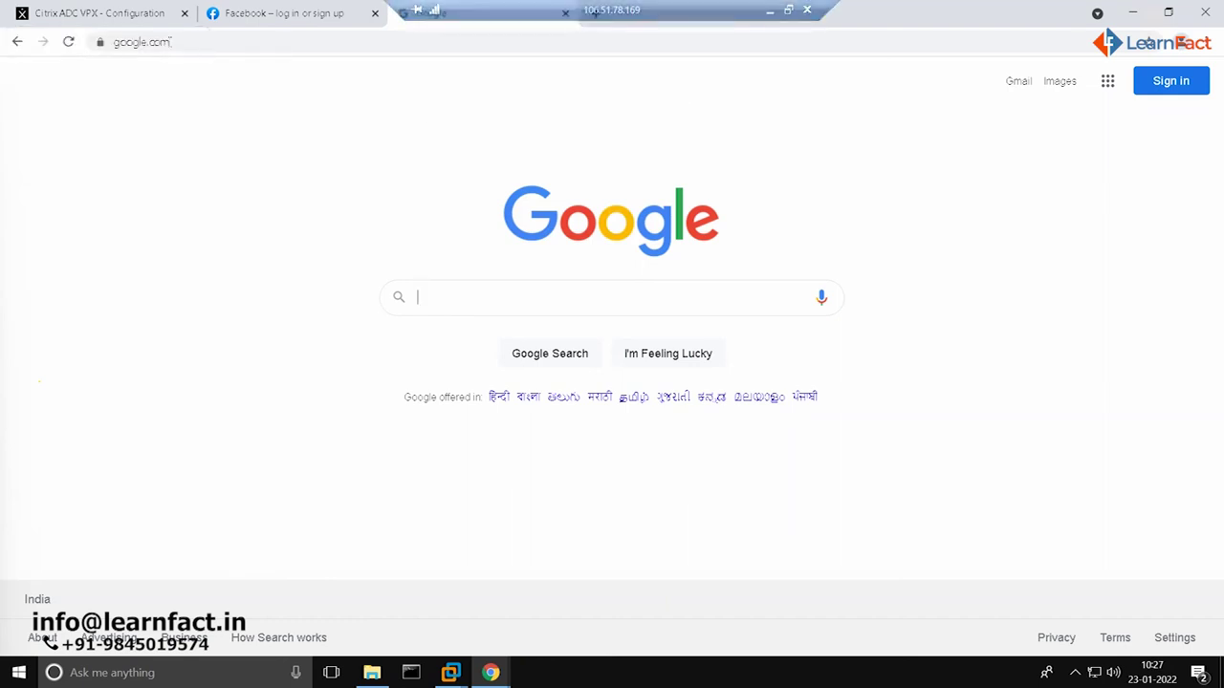
click(137, 14)
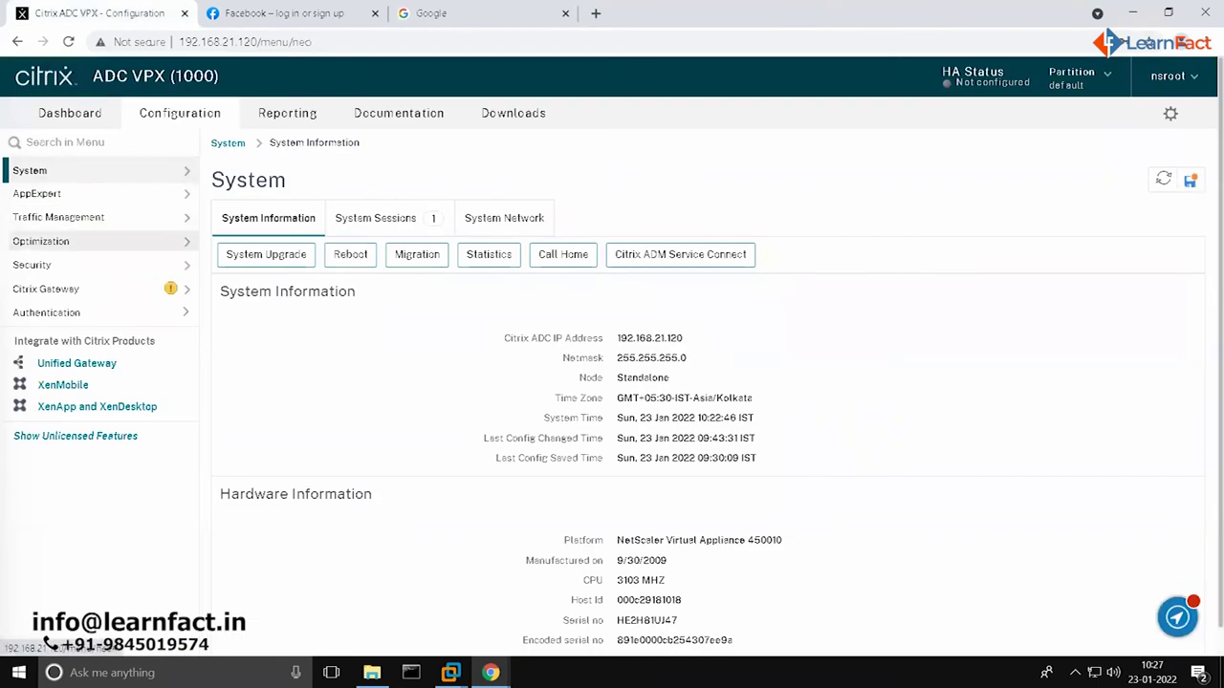